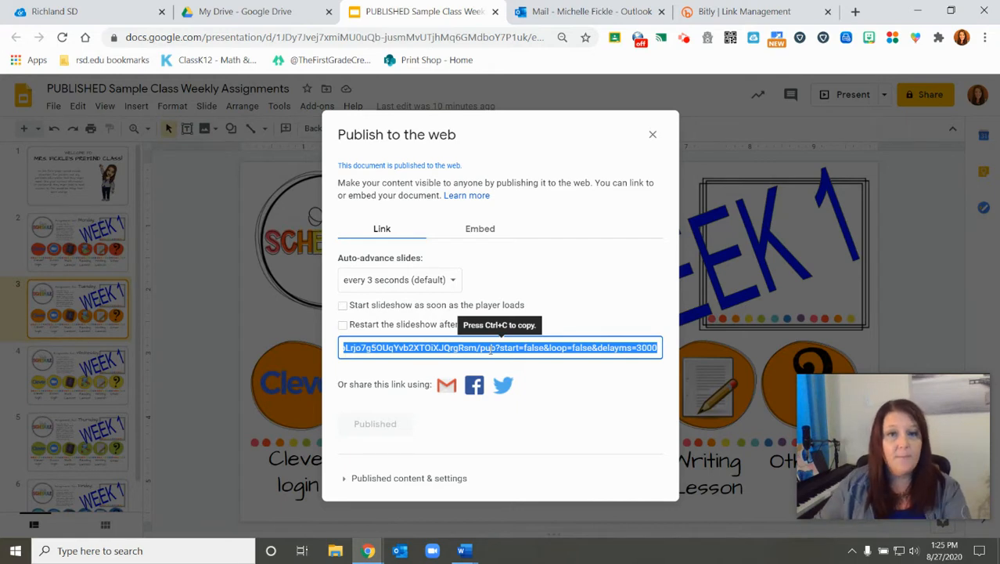
- Copy the presentation's published web link and switch to ClassLink to start adding a custom app from the App Library
{"action": "right_click", "coordinate": [491, 349]}
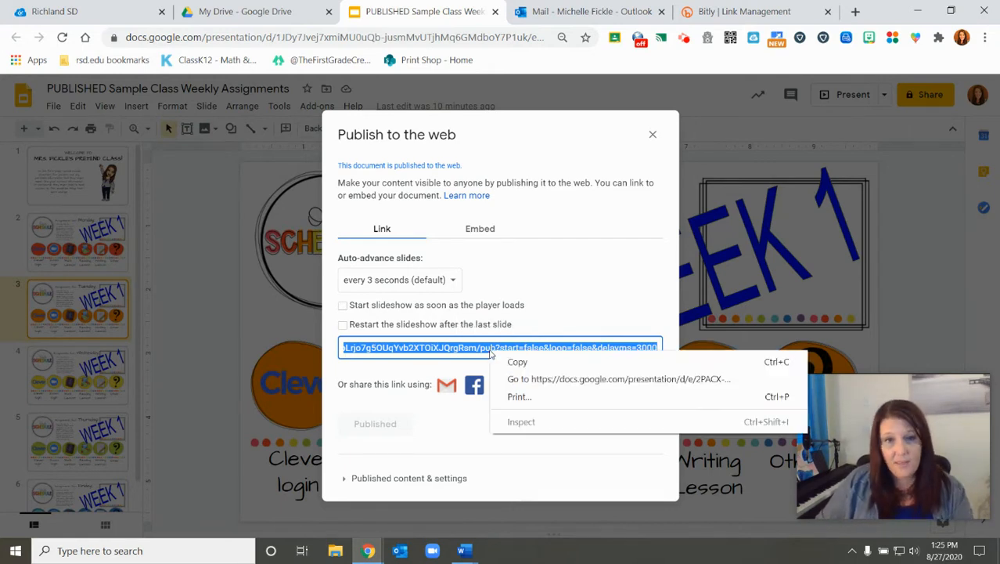
{"action": "left_click", "coordinate": [507, 362]}
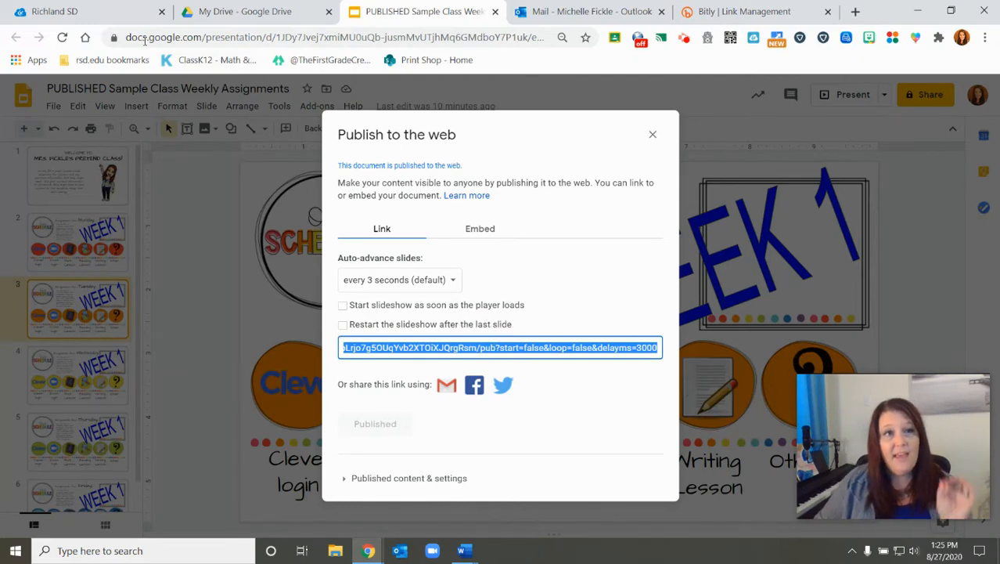
{"action": "left_click", "coordinate": [116, 17]}
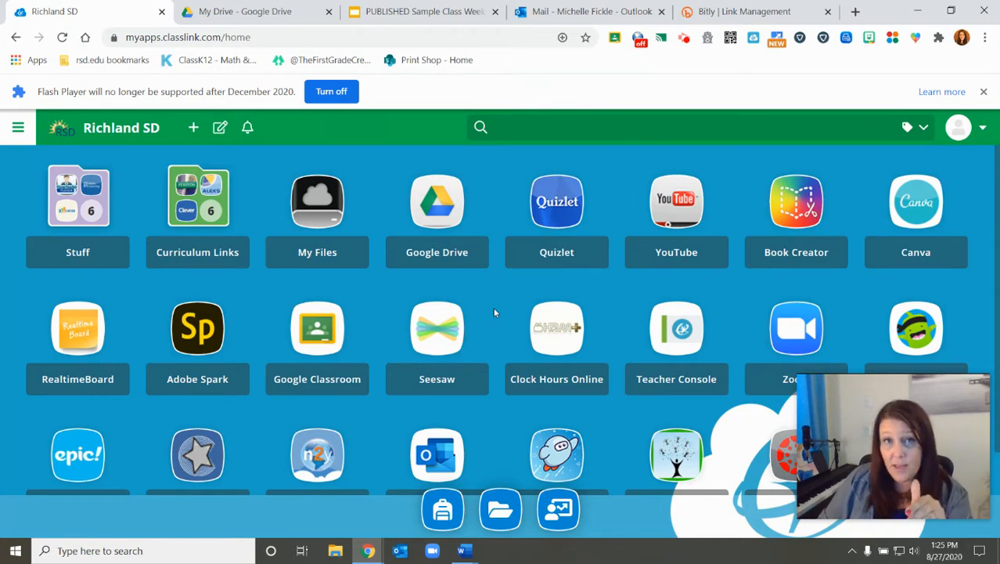
{"action": "scroll", "coordinate": [494, 312], "scroll_direction": "down", "scroll_amount": 1}
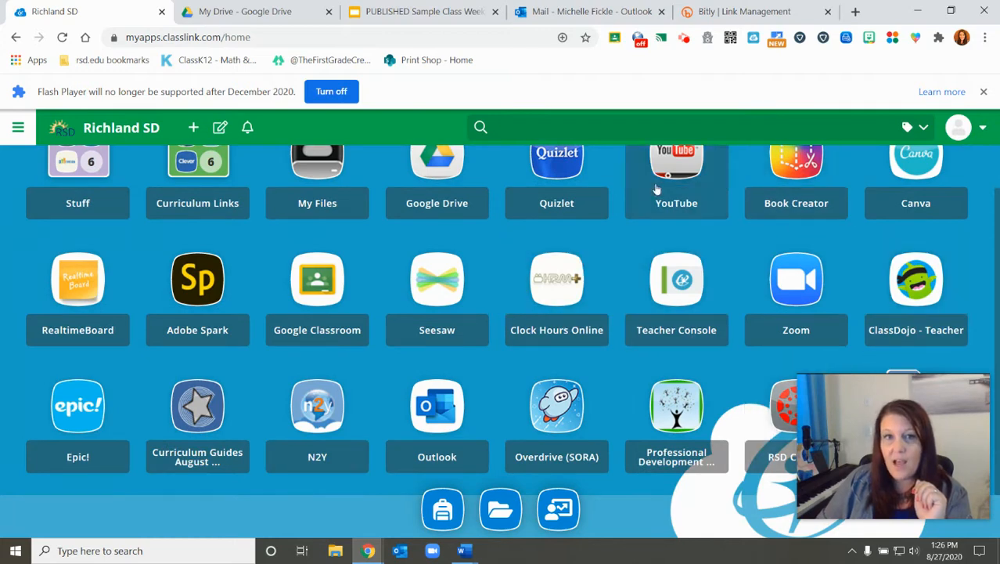
{"action": "left_click", "coordinate": [195, 129]}
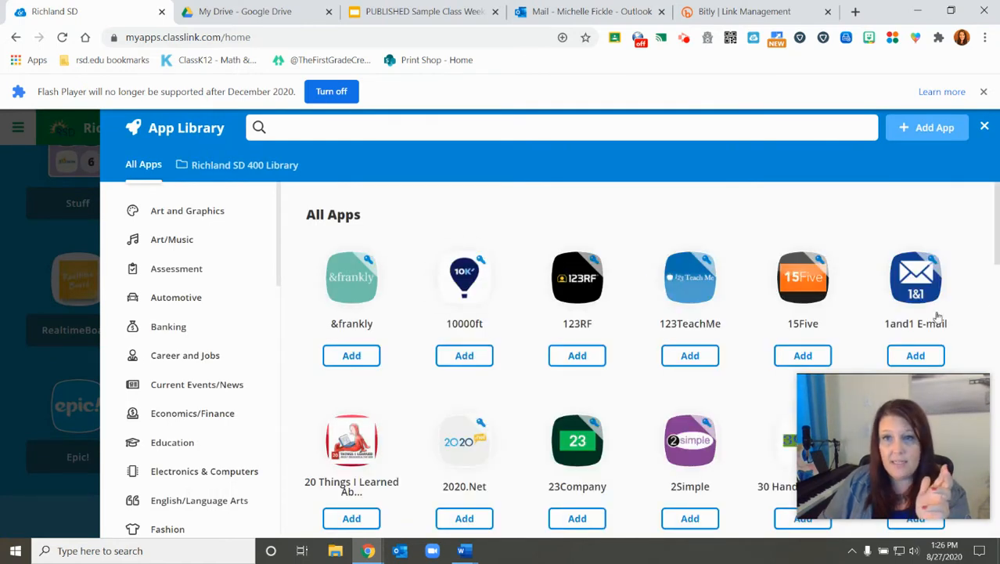
{"action": "left_click", "coordinate": [928, 134]}
- Name the custom app with the teacher's title and surname in possessive form, followed by "Weekly Work"
{"action": "left_click", "coordinate": [384, 272]}
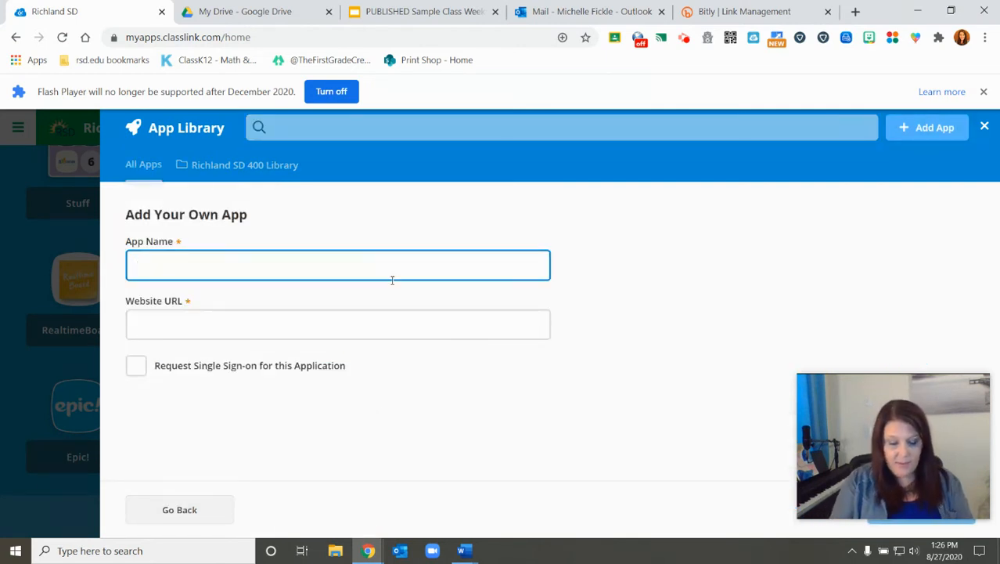
{"action": "type", "text": "M"}
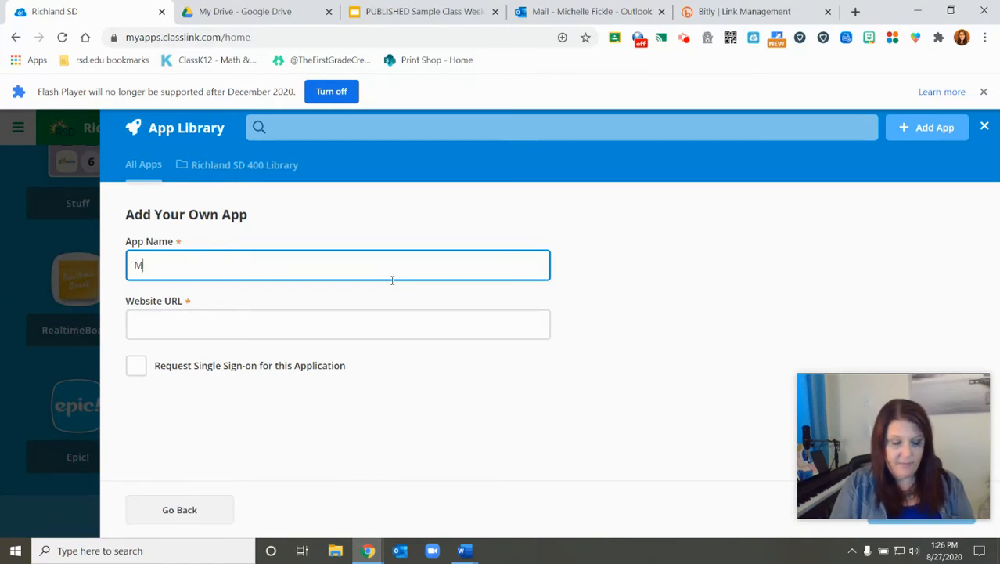
{"action": "type", "text": "rs. Fickl"}
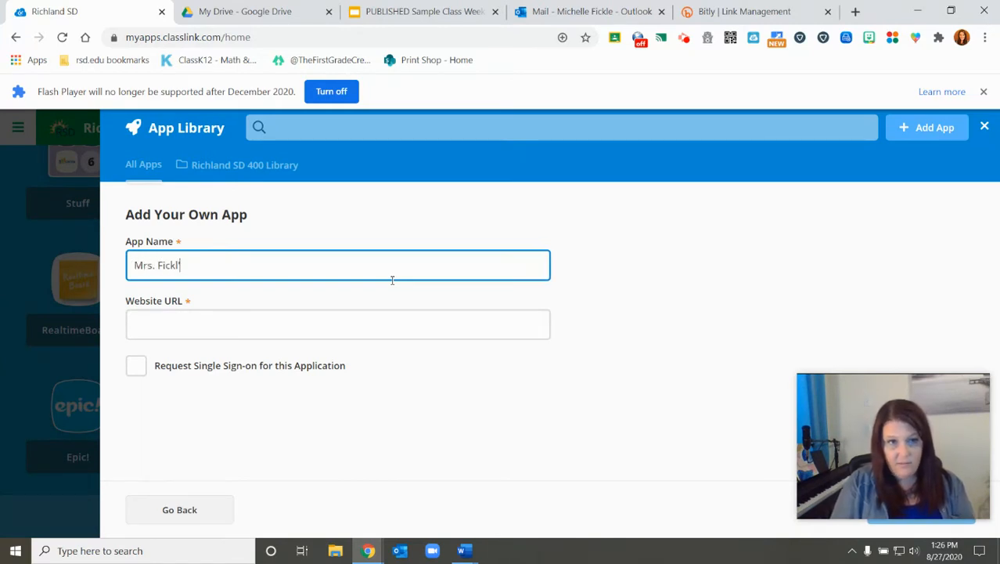
{"action": "type", "text": "e's Week"}
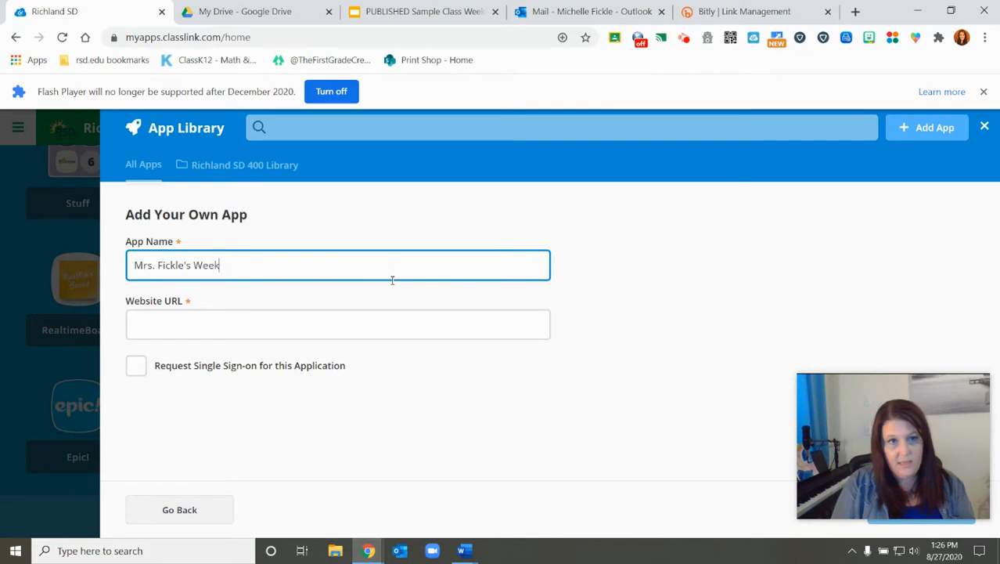
{"action": "type", "text": "ly Work"}
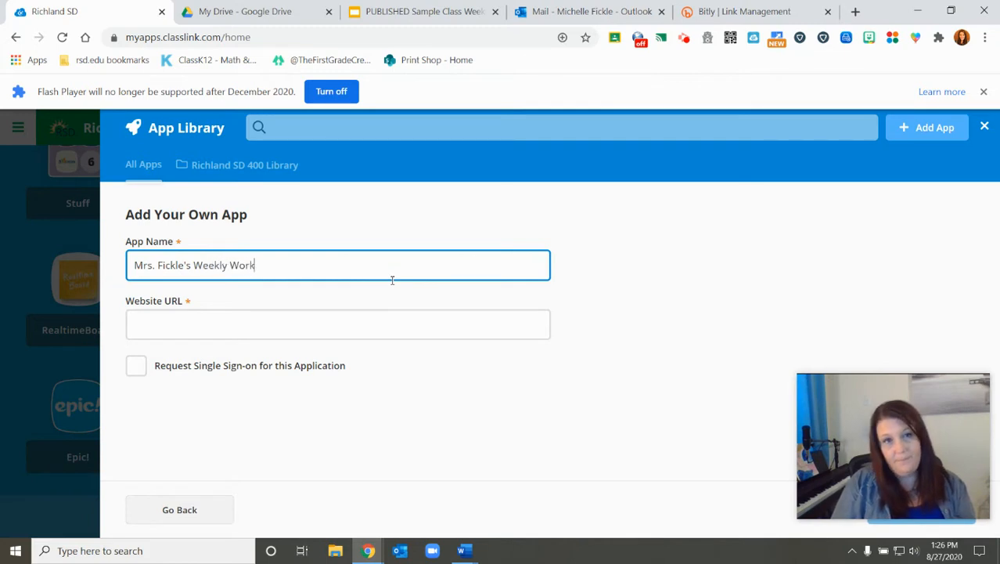
{"action": "left_click", "coordinate": [298, 327]}
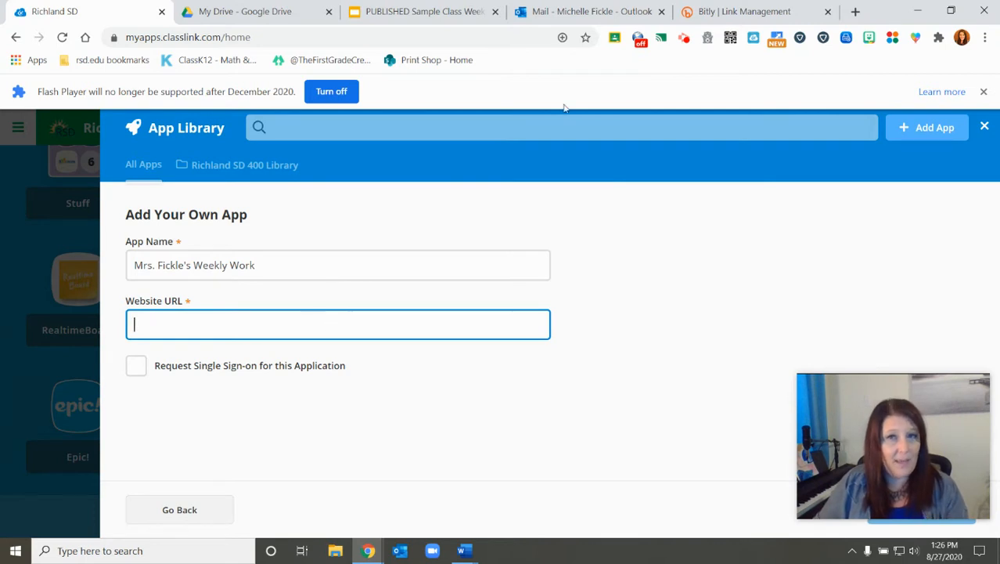
- Switch to Bitly and create a short link from the published presentation link copied from Google Slides
{"action": "left_click", "coordinate": [743, 16]}
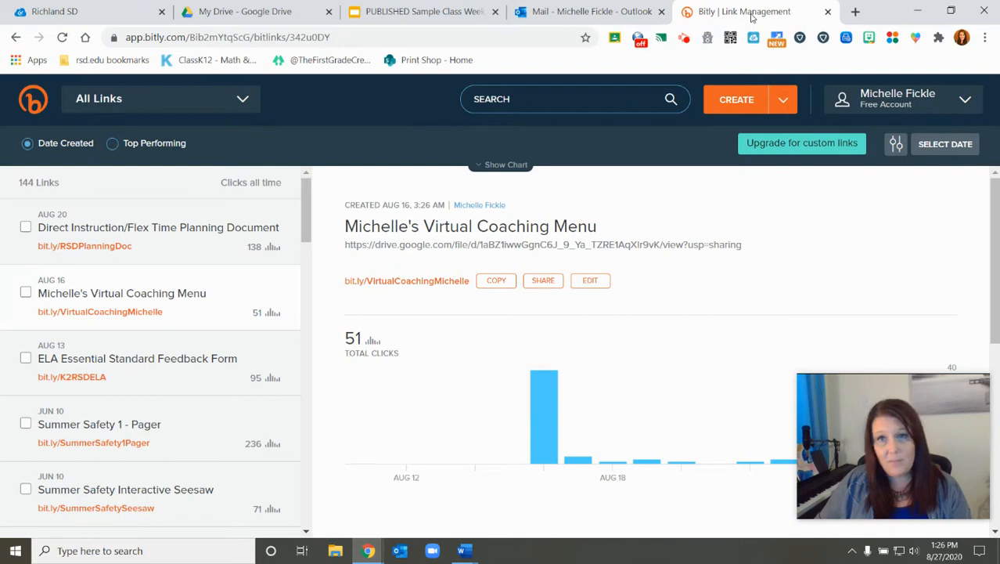
{"action": "left_click", "coordinate": [737, 105]}
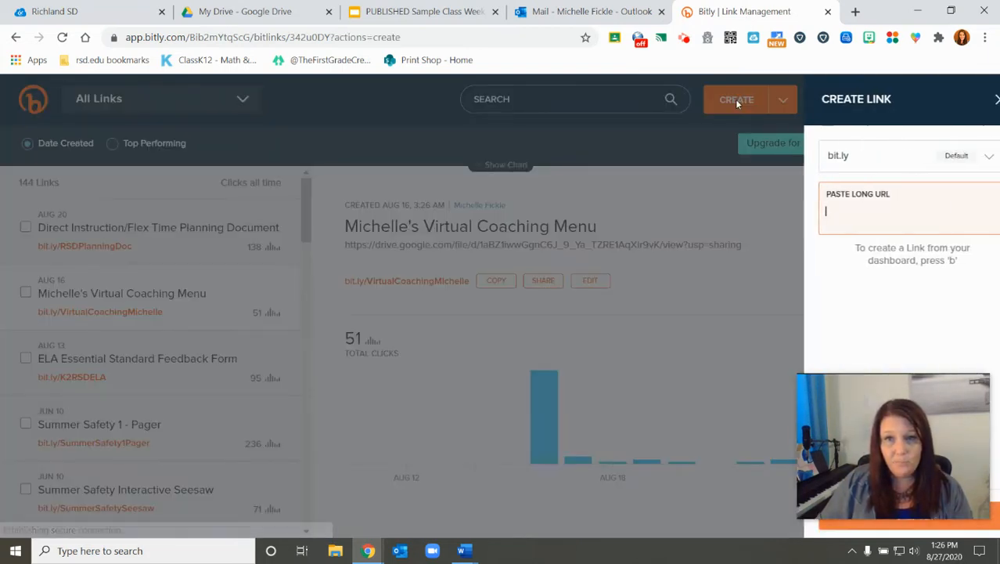
{"action": "left_click", "coordinate": [490, 19]}
{"action": "right_click", "coordinate": [546, 353]}
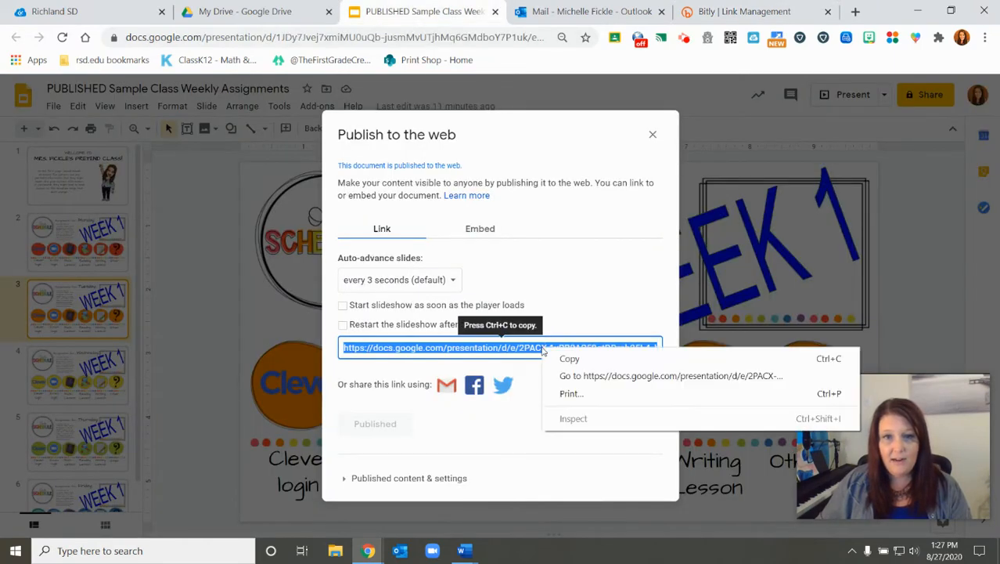
{"action": "left_click", "coordinate": [565, 357]}
{"action": "left_click", "coordinate": [745, 11]}
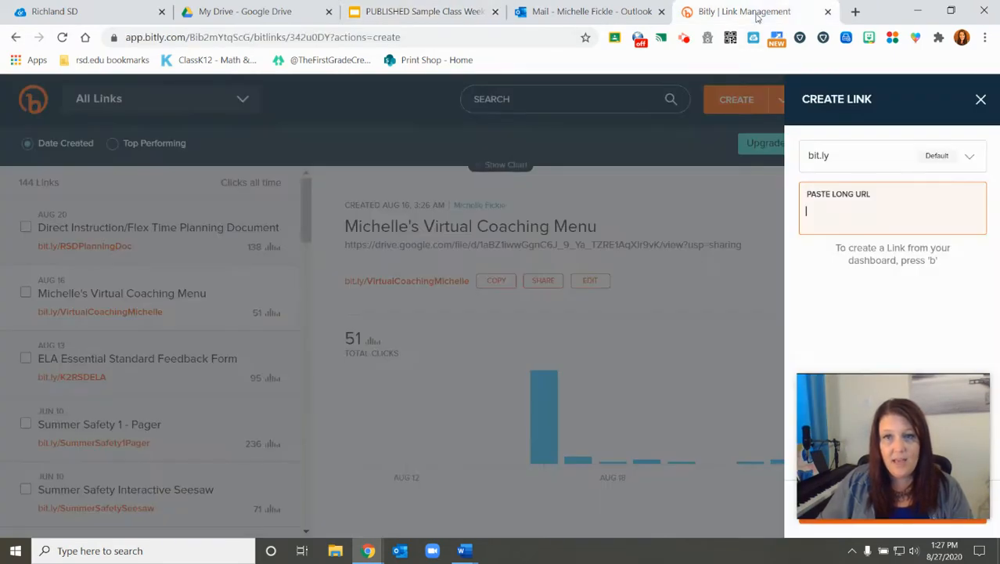
{"action": "right_click", "coordinate": [853, 216]}
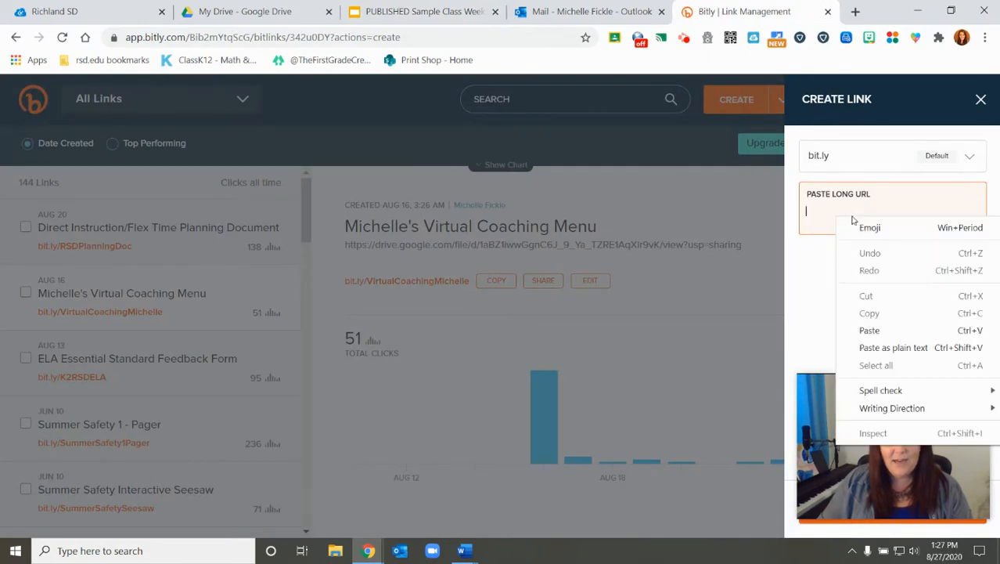
{"action": "left_click", "coordinate": [870, 330]}
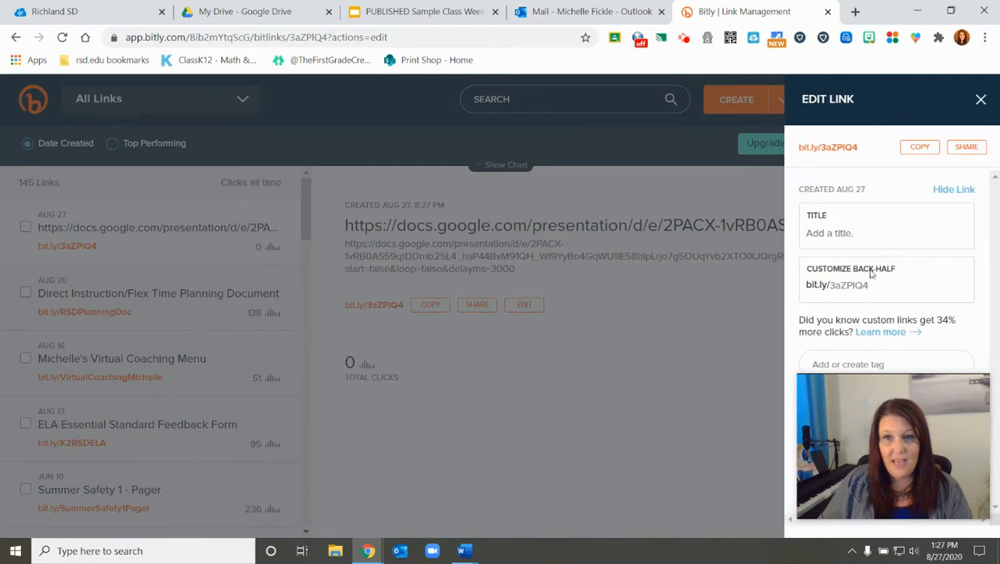
- Customize the short link's back-half to the teacher's surname followed by "WeeklyWork", without spaces
{"action": "double_click", "coordinate": [869, 286]}
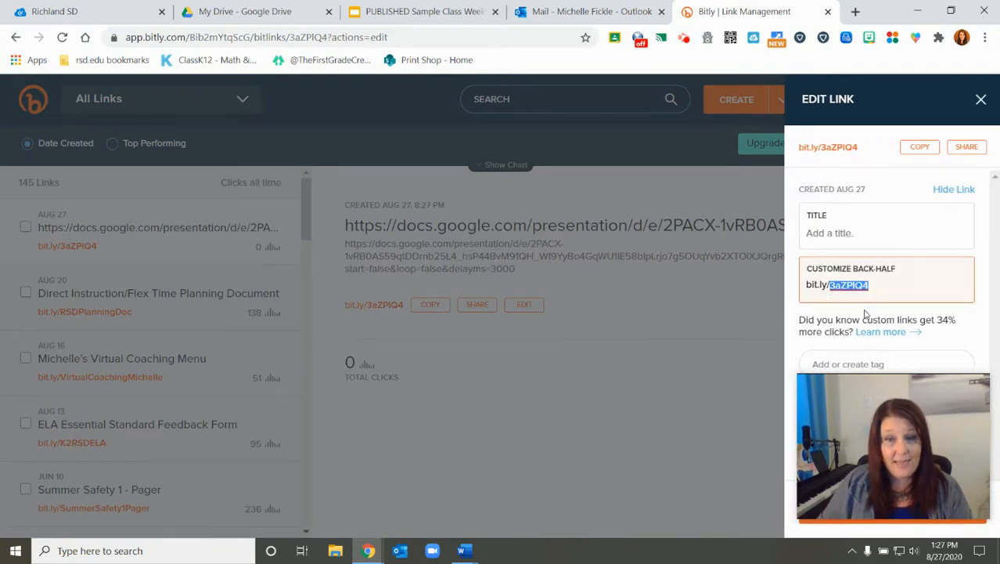
{"action": "left_click", "coordinate": [876, 286]}
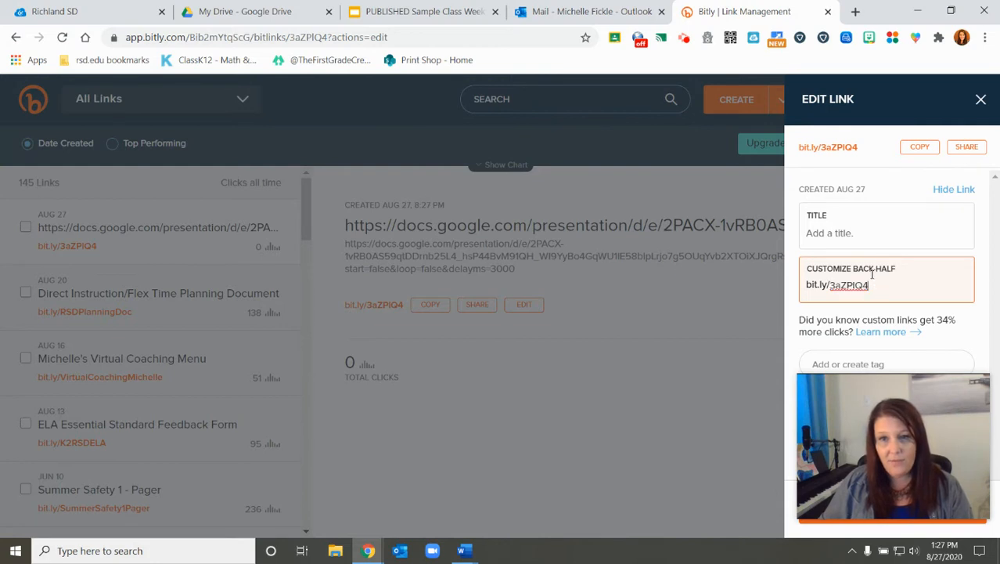
{"action": "left_click_drag", "start_coordinate": [876, 286], "coordinate": [834, 285]}
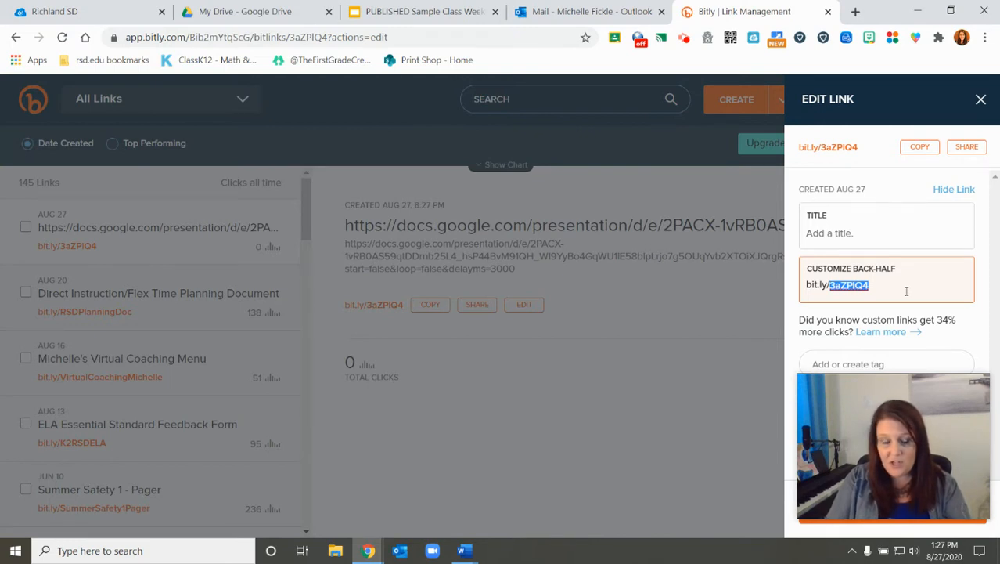
{"action": "type", "text": "Fickl"}
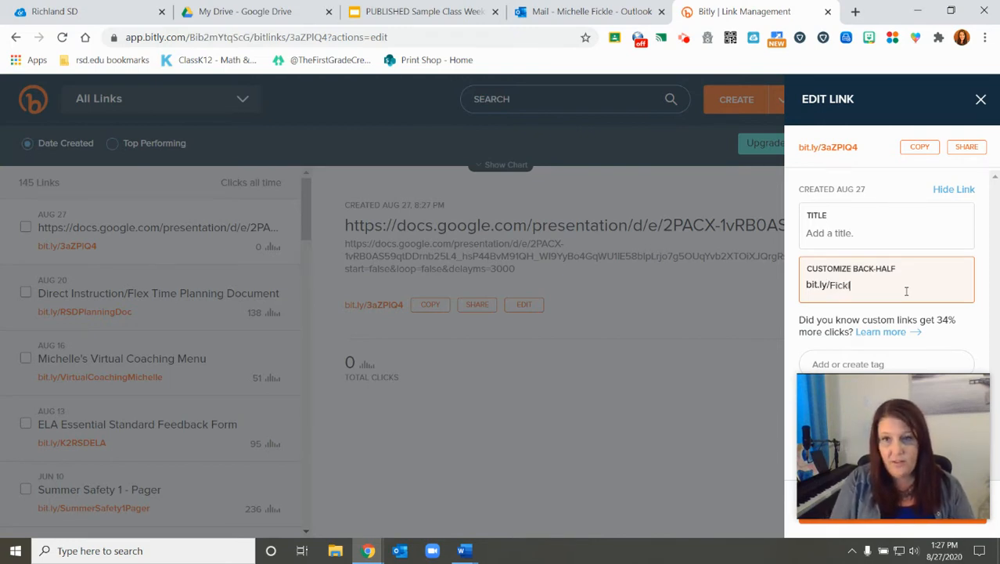
{"action": "type", "text": "eWeeklyWork"}
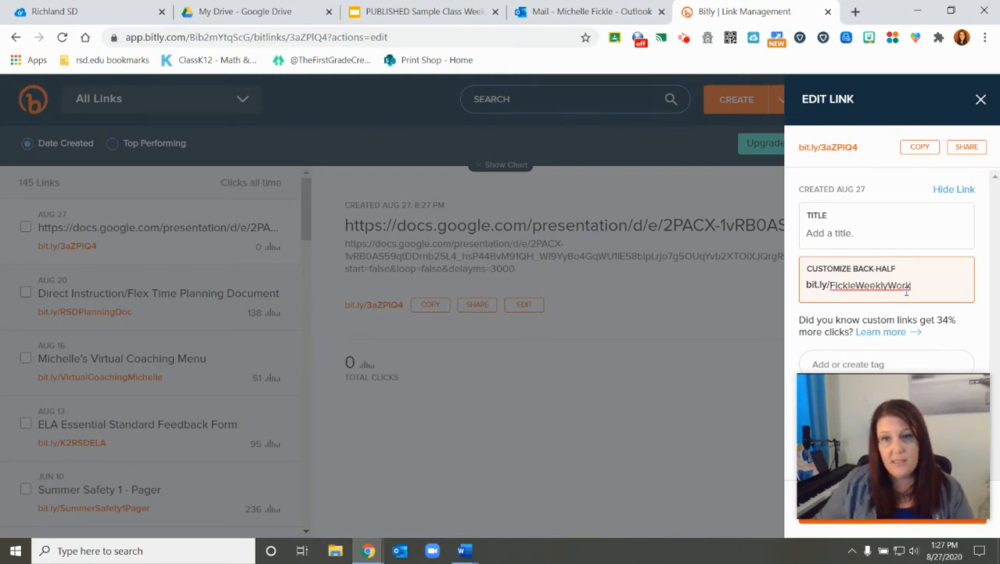
{"action": "left_click_drag", "start_coordinate": [910, 287], "coordinate": [828, 286]}
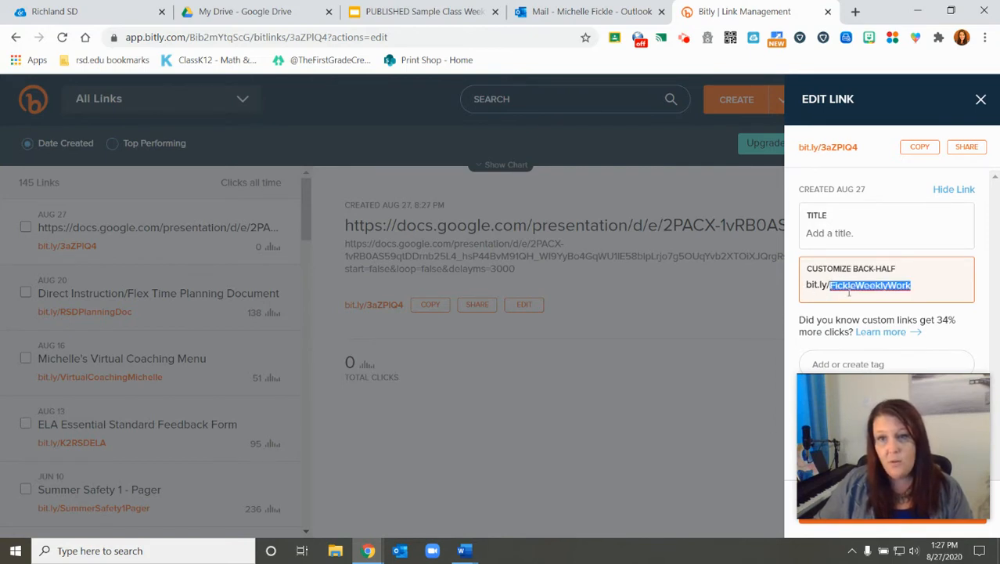
- Title the short link "Published Work Page" and save the link changes
{"action": "left_click", "coordinate": [878, 240]}
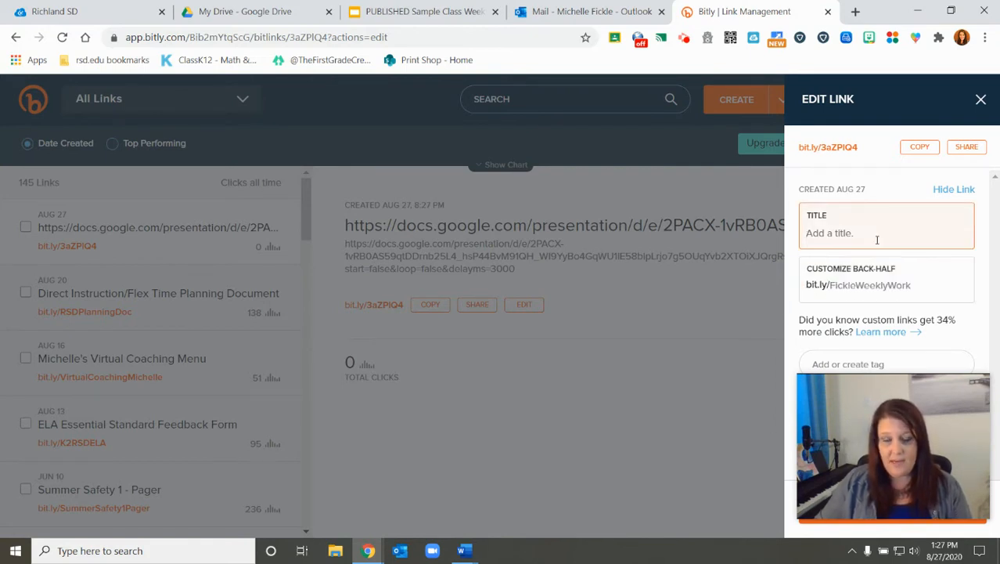
{"action": "type", "text": "Pub"}
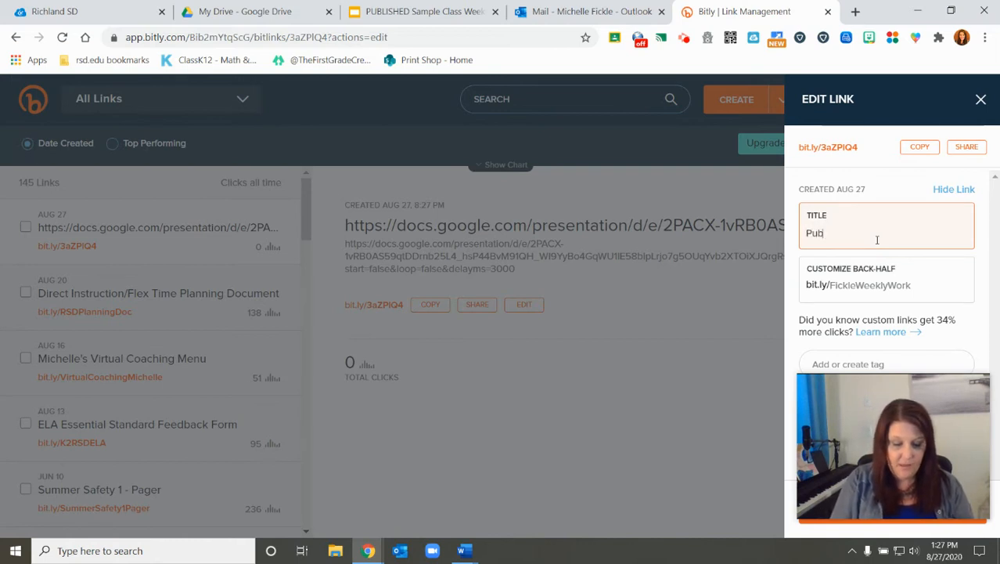
{"action": "type", "text": "lished W"}
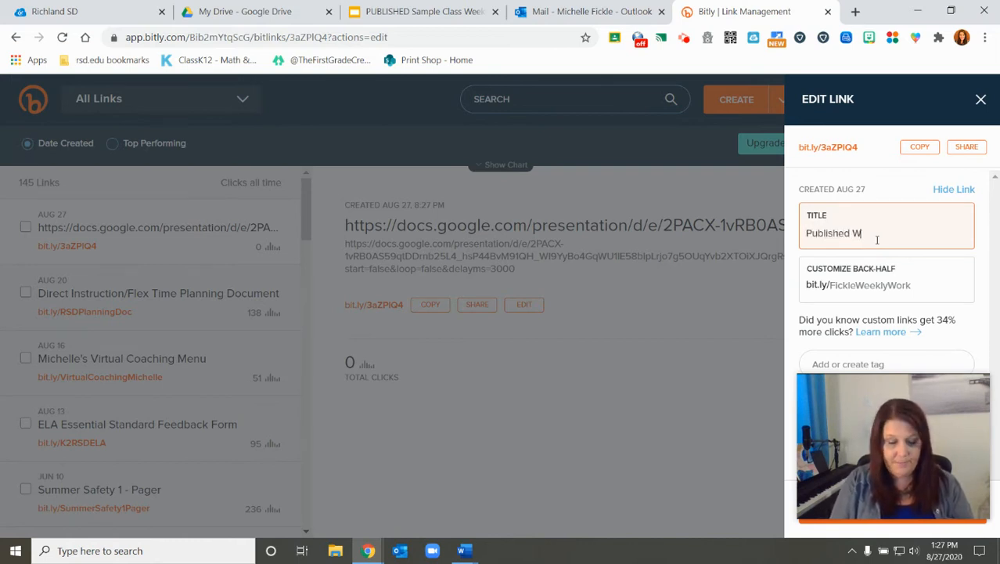
{"action": "type", "text": "ork Page"}
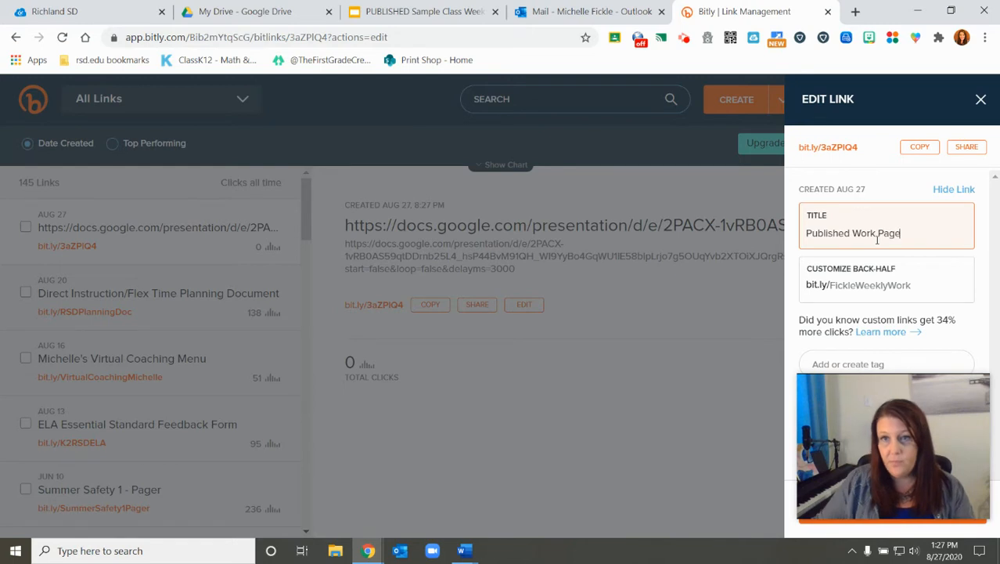
{"action": "mouse_move", "coordinate": [974, 388]}
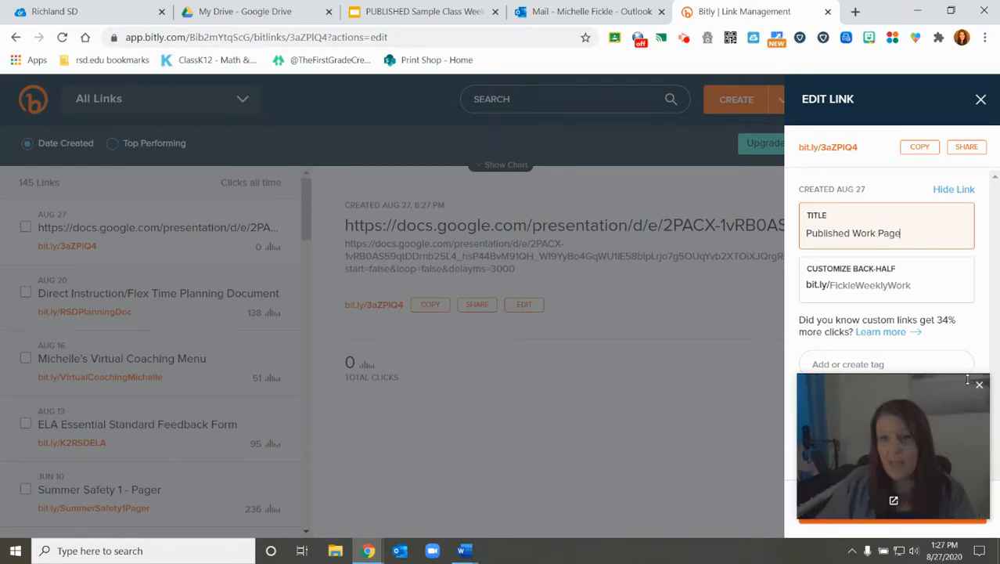
{"action": "left_click_drag", "start_coordinate": [944, 380], "coordinate": [703, 383]}
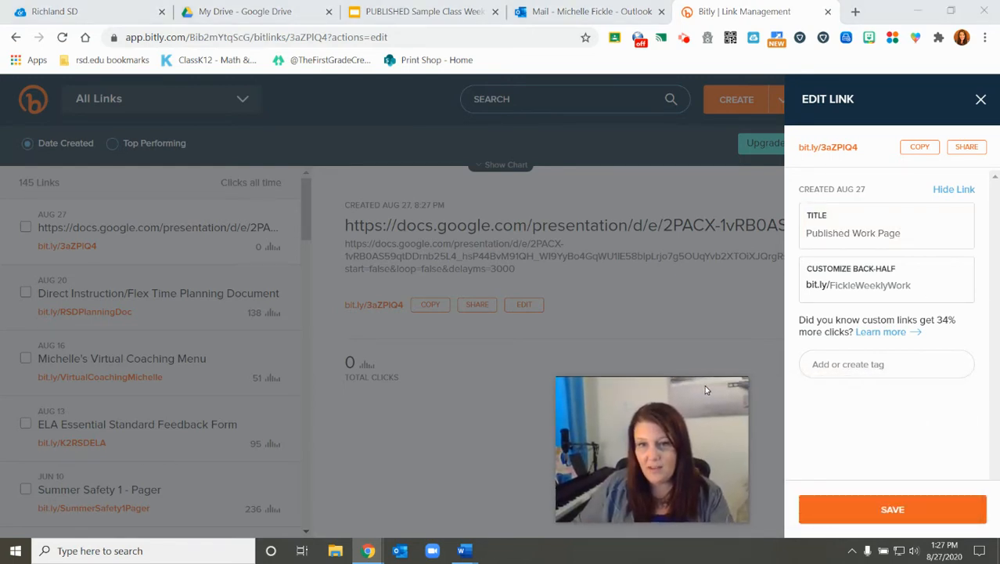
{"action": "left_click", "coordinate": [922, 518]}
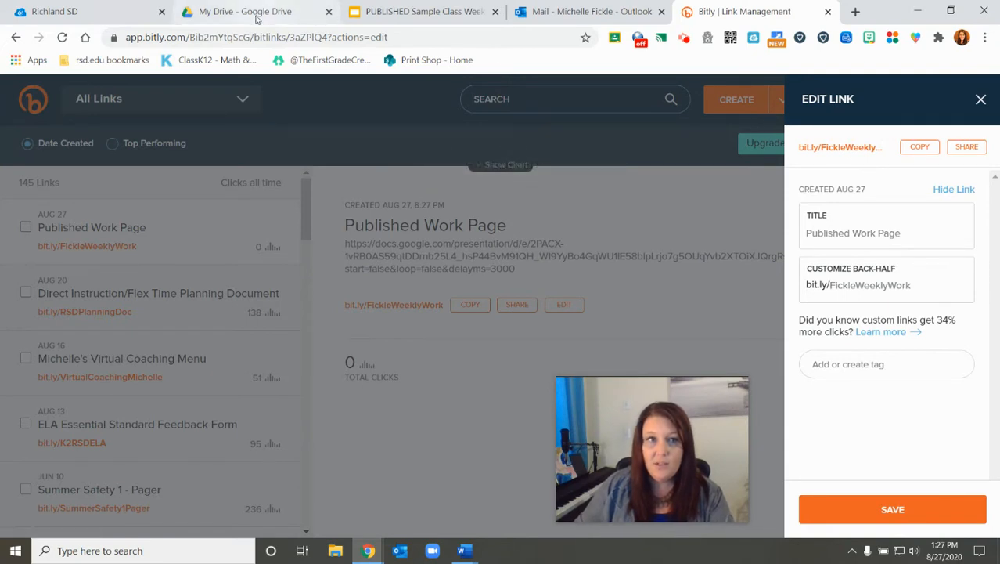
- Return to ClassLink and paste the customized bit.ly link as the new app's website URL
{"action": "left_click", "coordinate": [117, 11]}
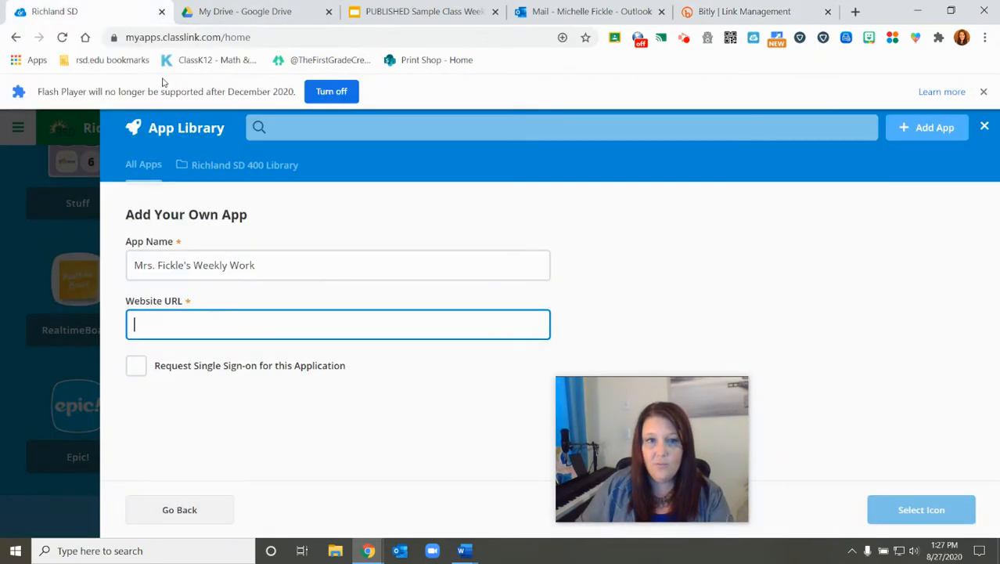
{"action": "right_click", "coordinate": [172, 327]}
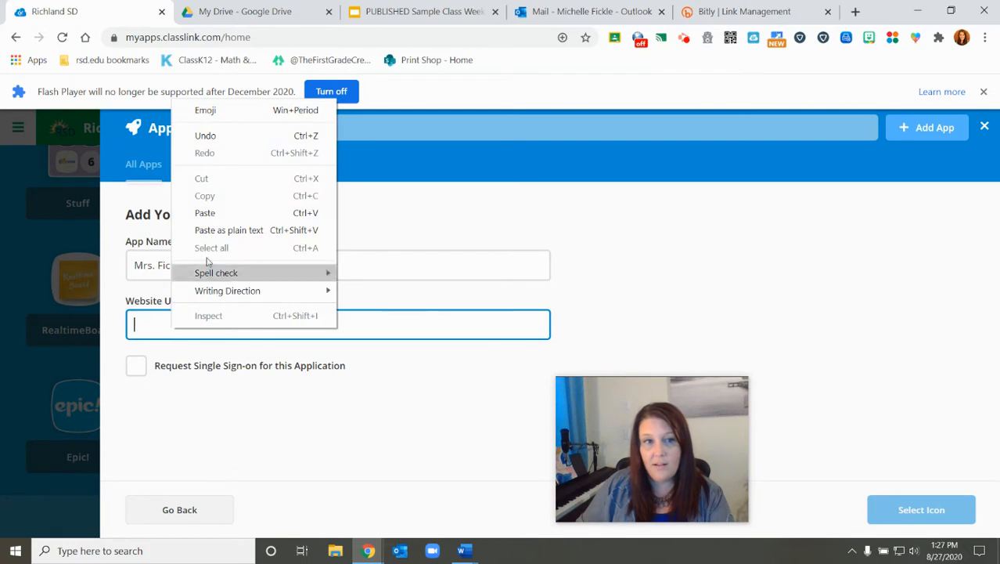
{"action": "left_click", "coordinate": [223, 212]}
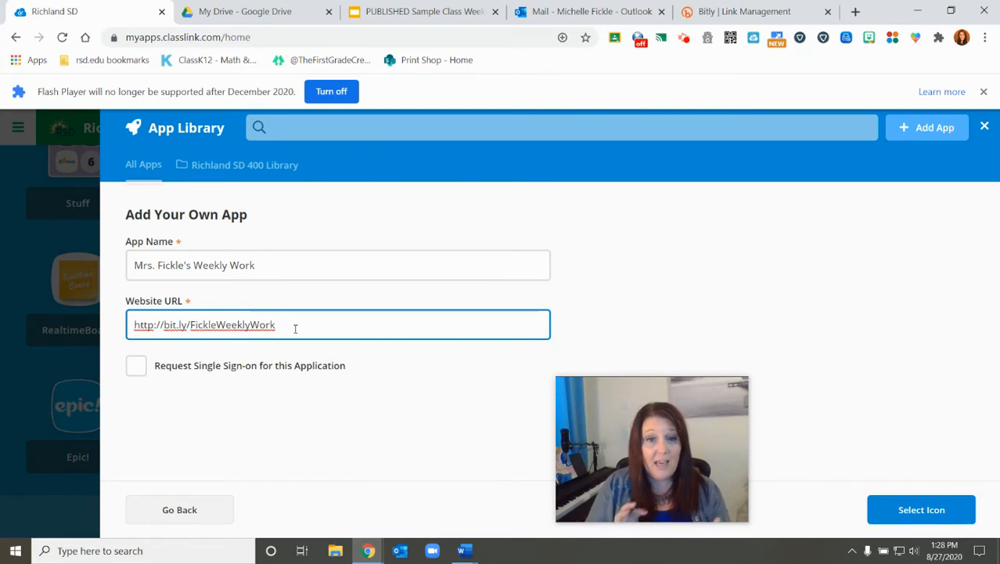
{"action": "mouse_move", "coordinate": [281, 325]}
{"action": "left_mouse_down"}
{"action": "mouse_move", "coordinate": [118, 322]}
{"action": "mouse_move", "coordinate": [259, 324]}
{"action": "mouse_move", "coordinate": [280, 335]}
{"action": "left_mouse_up"}
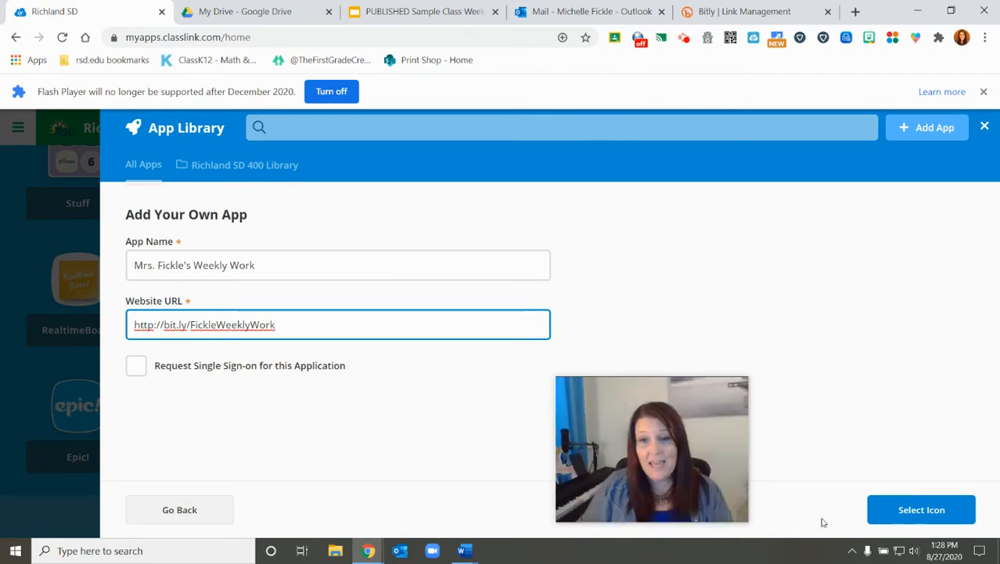
{"action": "left_click_drag", "start_coordinate": [324, 323], "coordinate": [131, 324]}
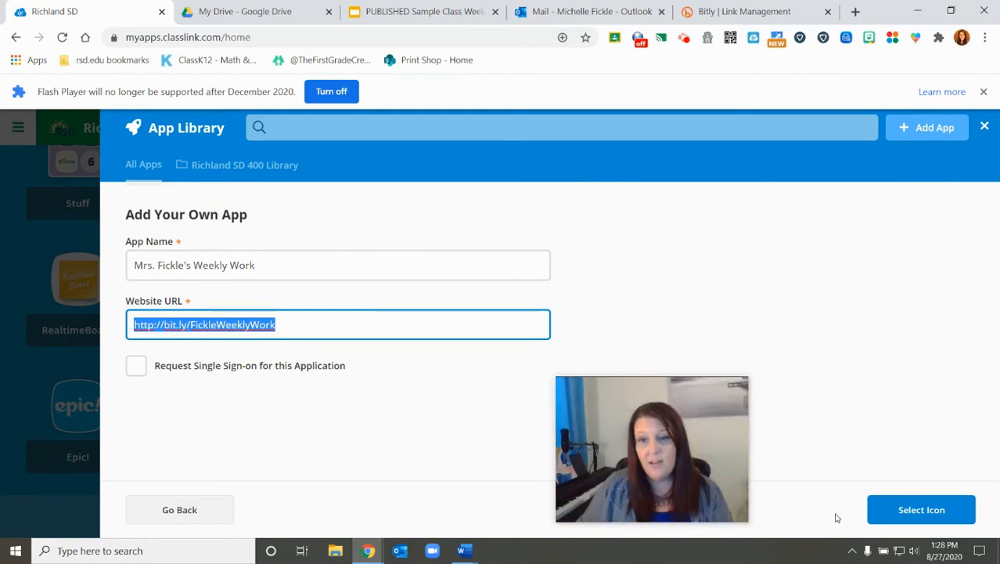
- Choose the 342_Students_Usernames icon for the new weekly work app and add the app to the ClassLink dashboard
{"action": "left_click", "coordinate": [870, 510]}
{"action": "left_click_drag", "start_coordinate": [659, 389], "coordinate": [905, 243]}
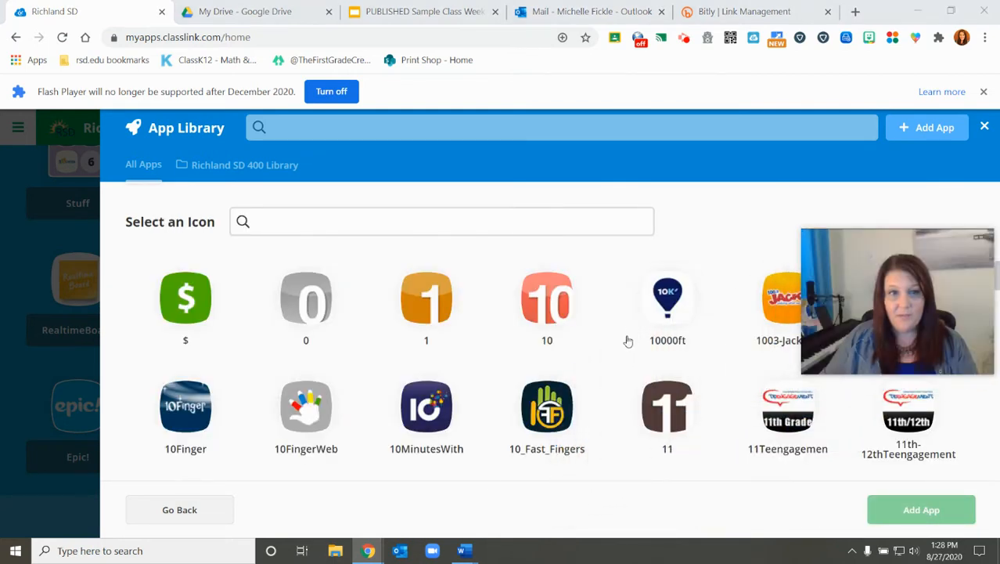
{"action": "scroll", "coordinate": [548, 349], "scroll_direction": "down", "scroll_amount": 1}
{"action": "scroll", "coordinate": [549, 349], "scroll_direction": "down", "scroll_amount": 8}
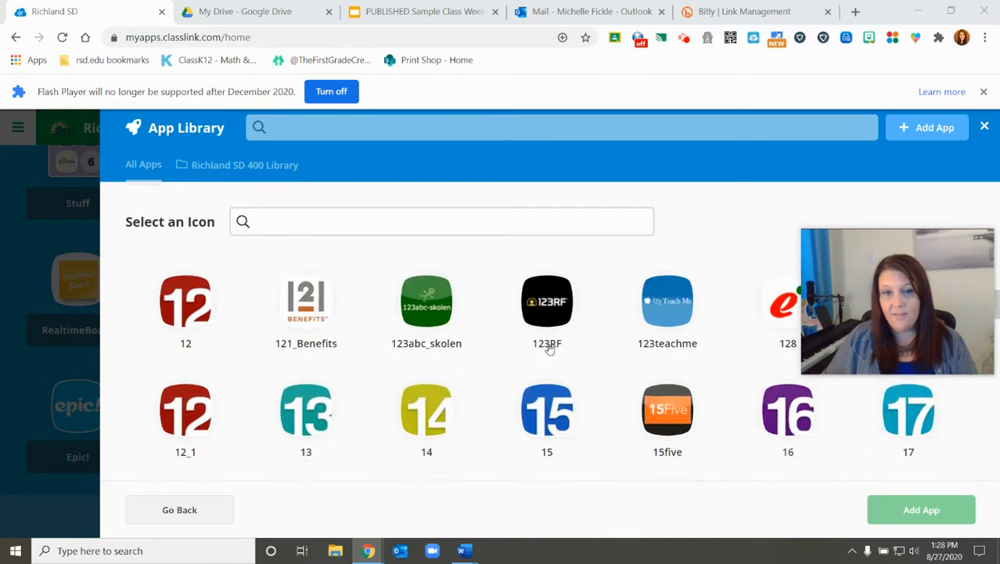
{"action": "scroll", "coordinate": [548, 349], "scroll_direction": "down", "scroll_amount": 4}
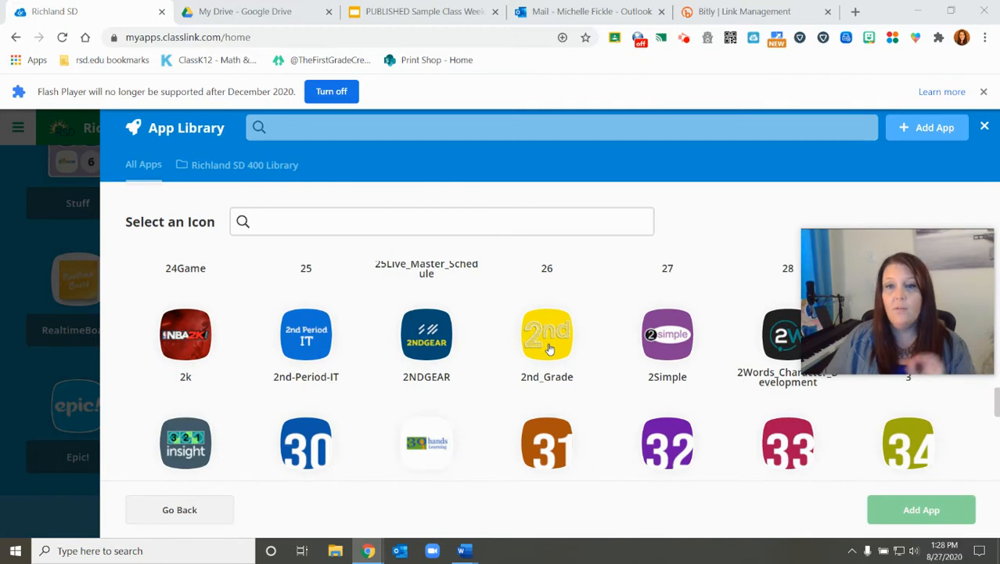
{"action": "scroll", "coordinate": [549, 349], "scroll_direction": "down", "scroll_amount": 2}
{"action": "scroll", "coordinate": [548, 349], "scroll_direction": "down", "scroll_amount": 3}
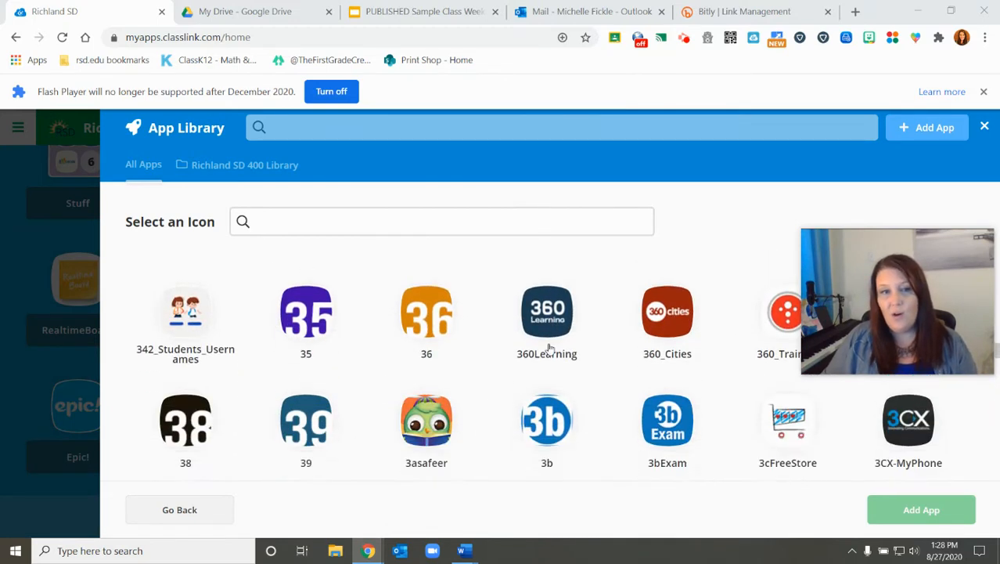
{"action": "scroll", "coordinate": [353, 339], "scroll_direction": "up", "scroll_amount": 2}
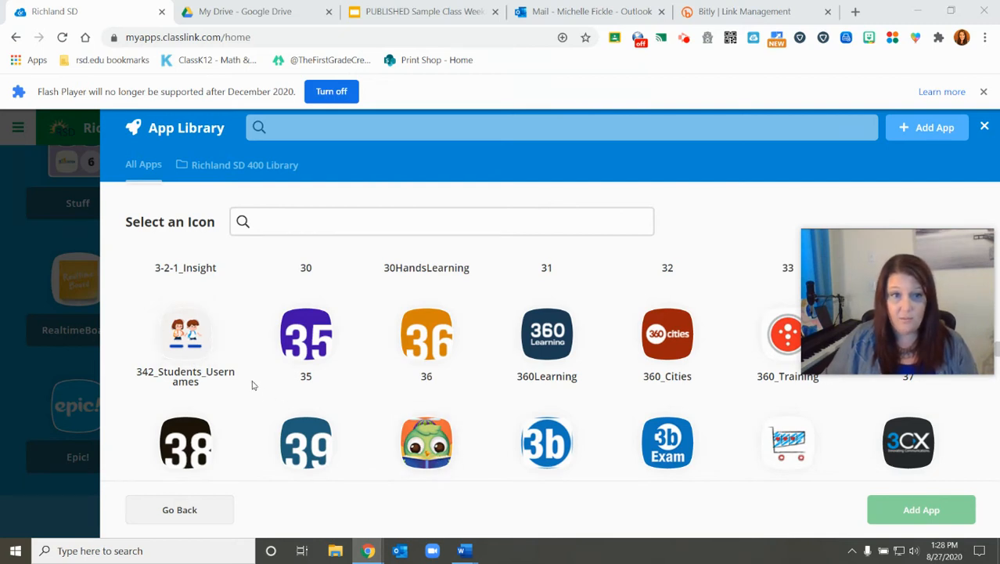
{"action": "left_click", "coordinate": [188, 338]}
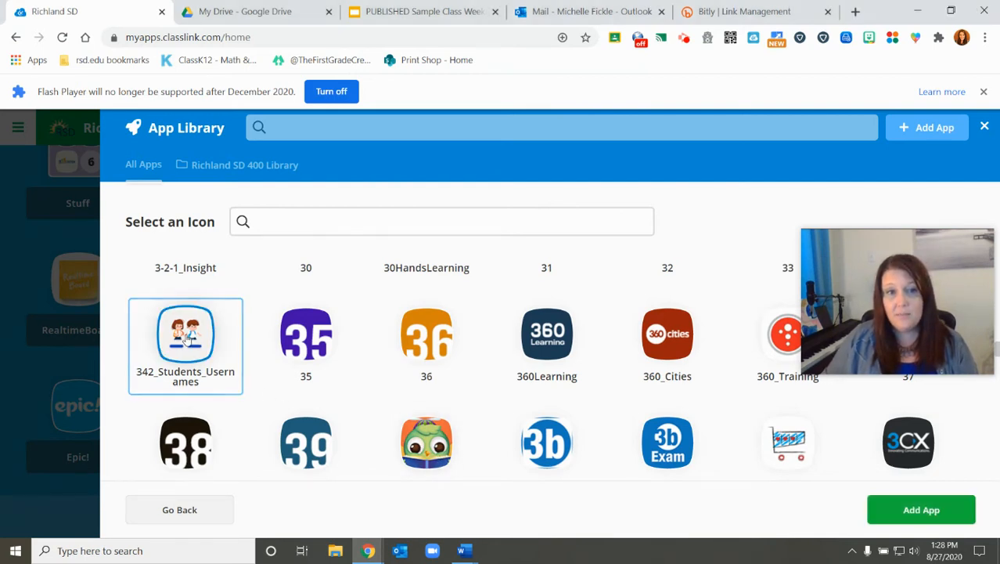
{"action": "left_click", "coordinate": [947, 512]}
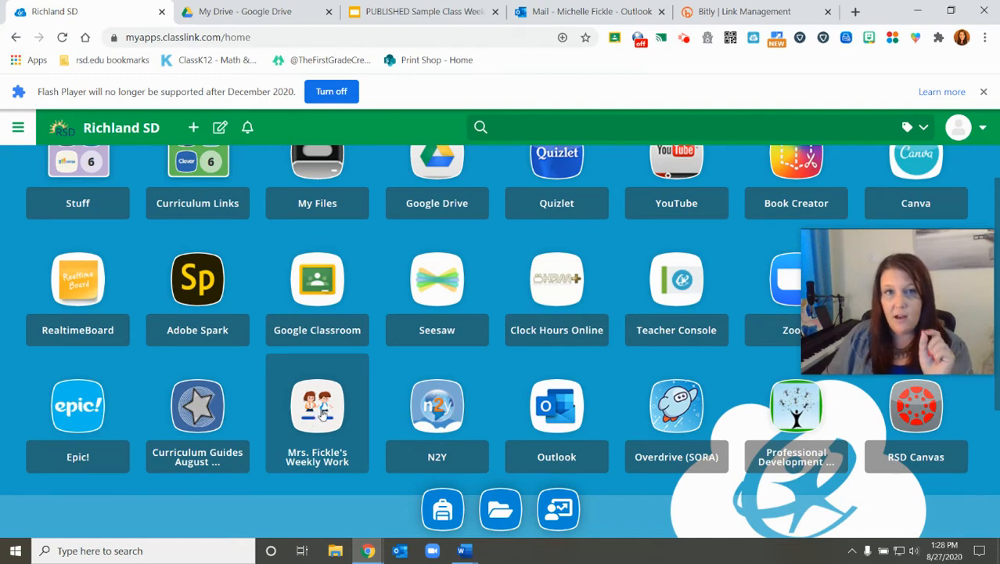
- Launch the new weekly work app from the dashboard and advance the published presentation to the Tuesday, Week 1 assignments slide
{"action": "left_click", "coordinate": [318, 411]}
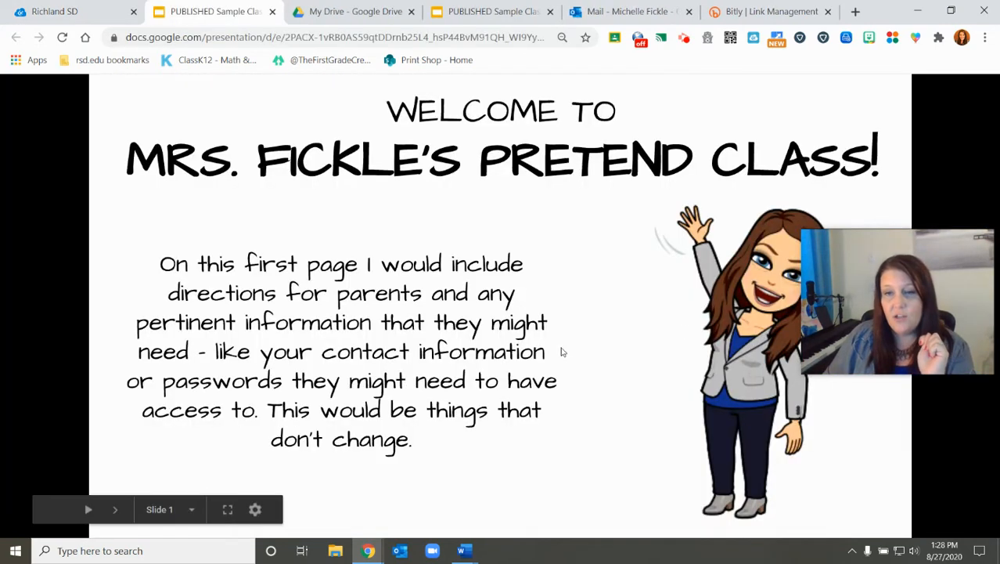
{"action": "left_click_drag", "start_coordinate": [884, 242], "coordinate": [876, 396]}
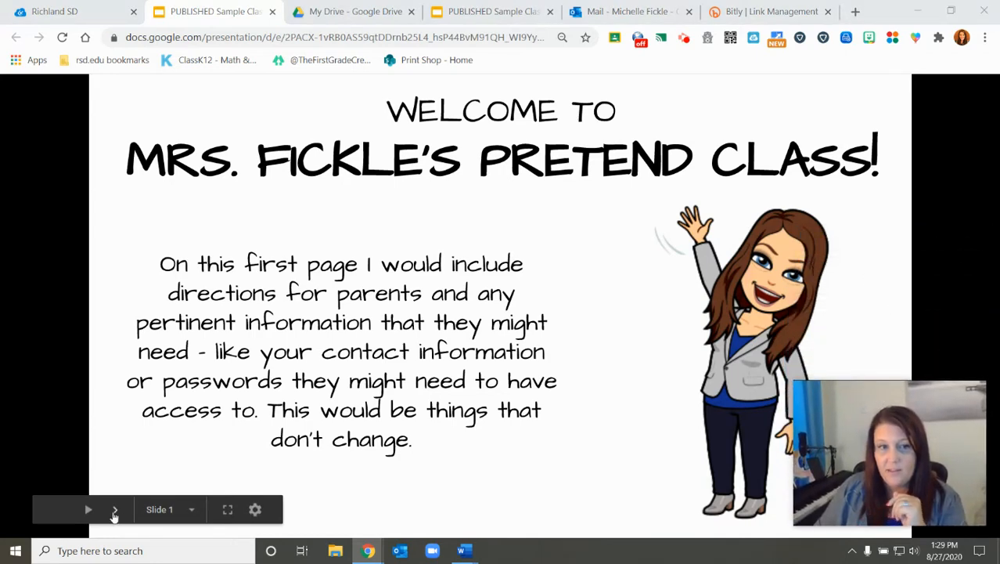
{"action": "left_click", "coordinate": [114, 511]}
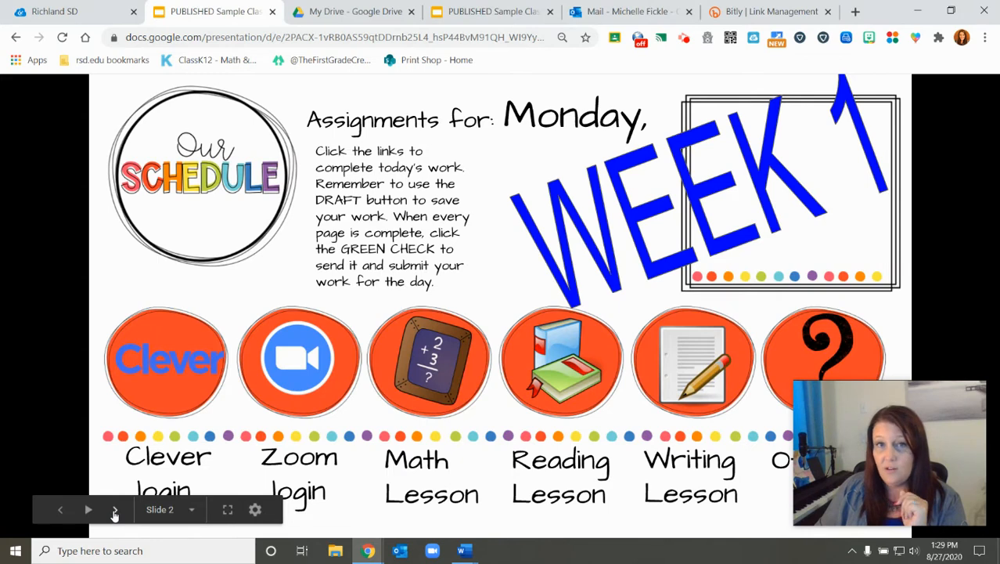
{"action": "key", "text": "Right"}
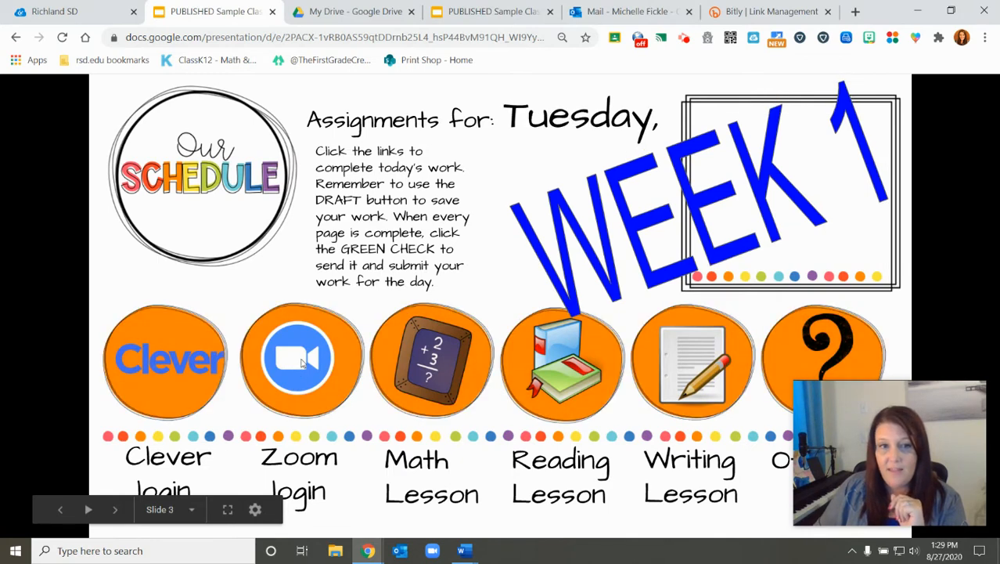